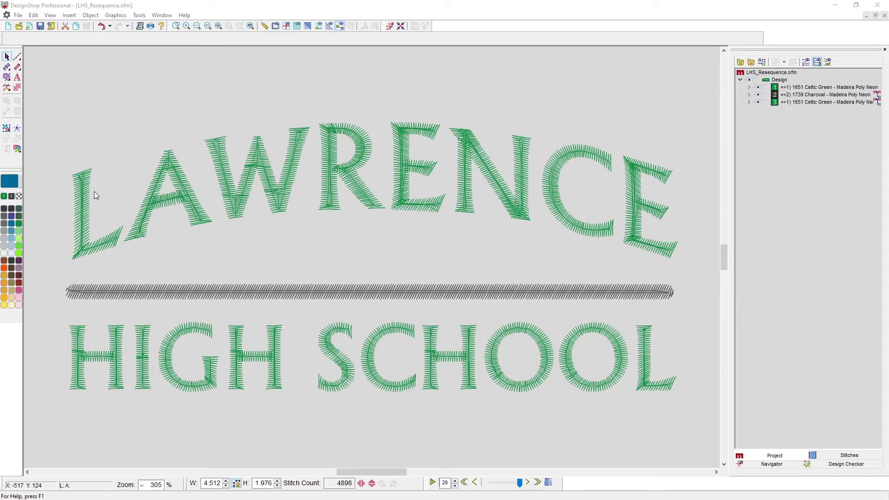
- Inspect the L's objects: its walk stitch, bottom satin stroke and vertical satin stroke
{"action": "left_click", "coordinate": [85, 200]}
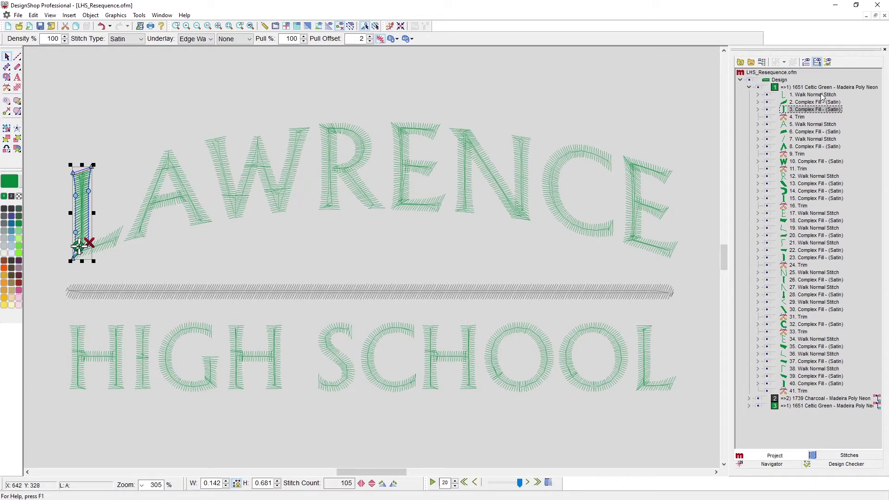
{"action": "left_click", "coordinate": [815, 94]}
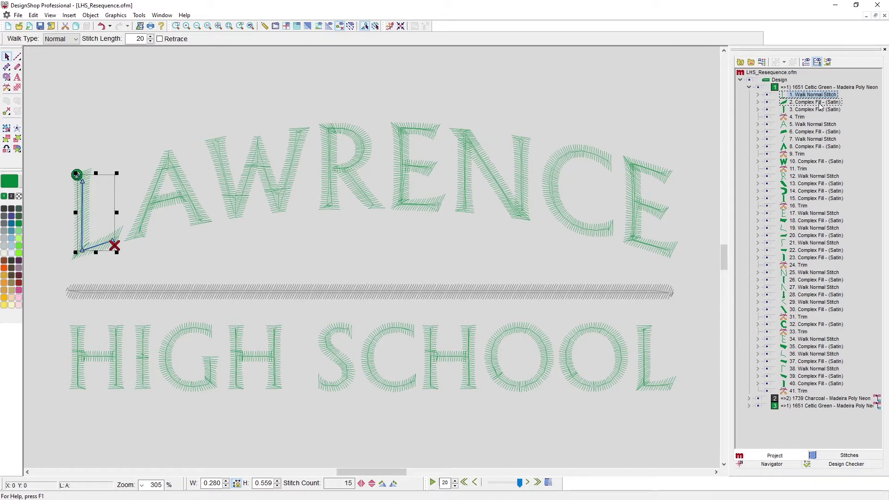
{"action": "left_click", "coordinate": [819, 102]}
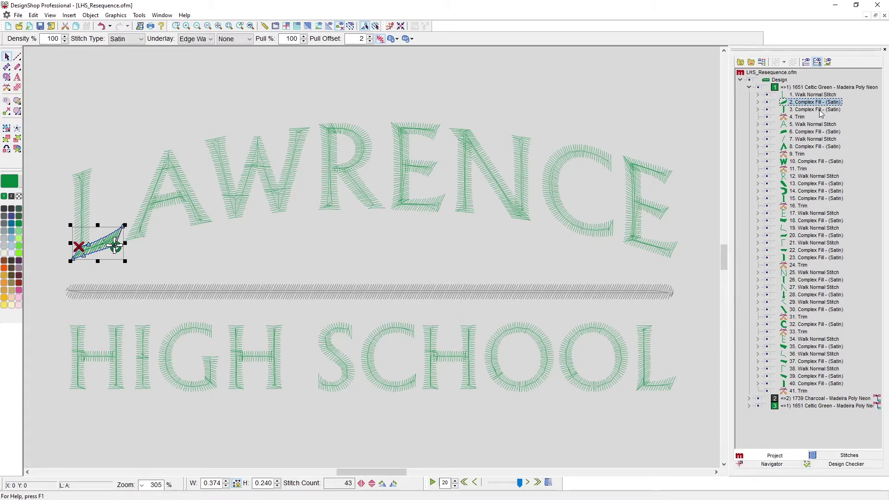
{"action": "left_click", "coordinate": [819, 110]}
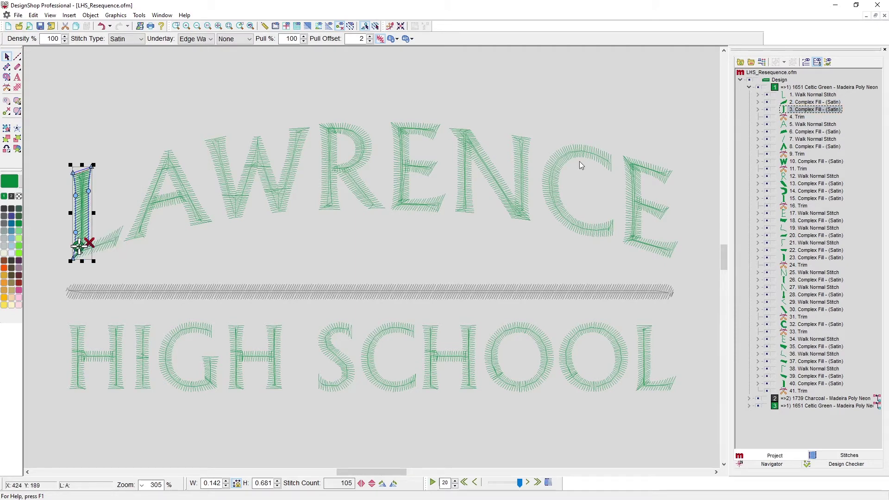
- Check the A, W, R, N and C objects, then marquee-select every piece of the R
{"action": "left_click", "coordinate": [180, 176]}
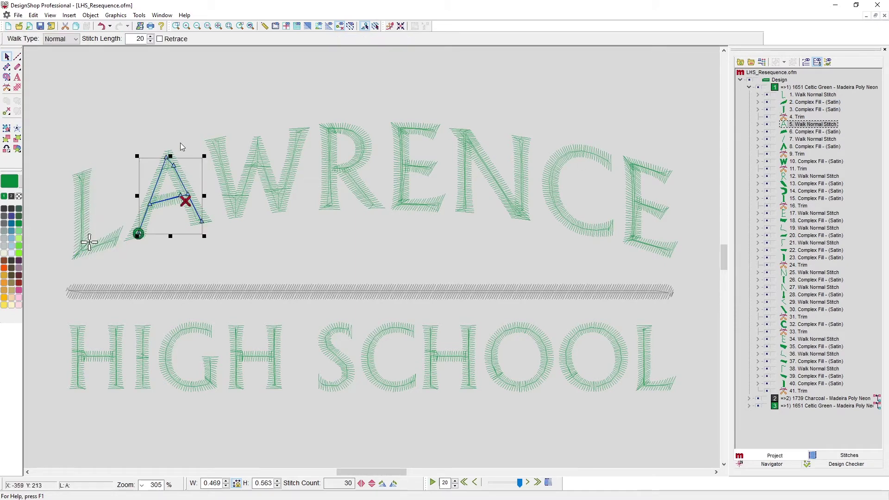
{"action": "left_click", "coordinate": [227, 165]}
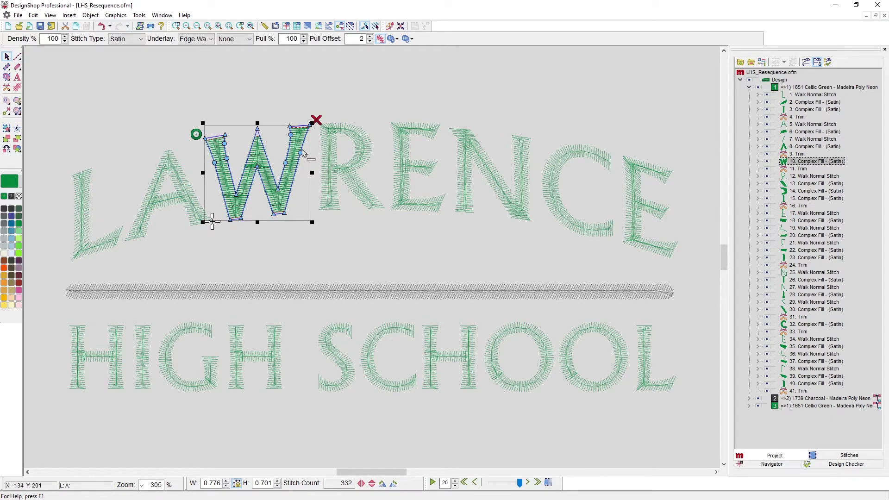
{"action": "left_click", "coordinate": [333, 146]}
{"action": "left_click", "coordinate": [411, 144]}
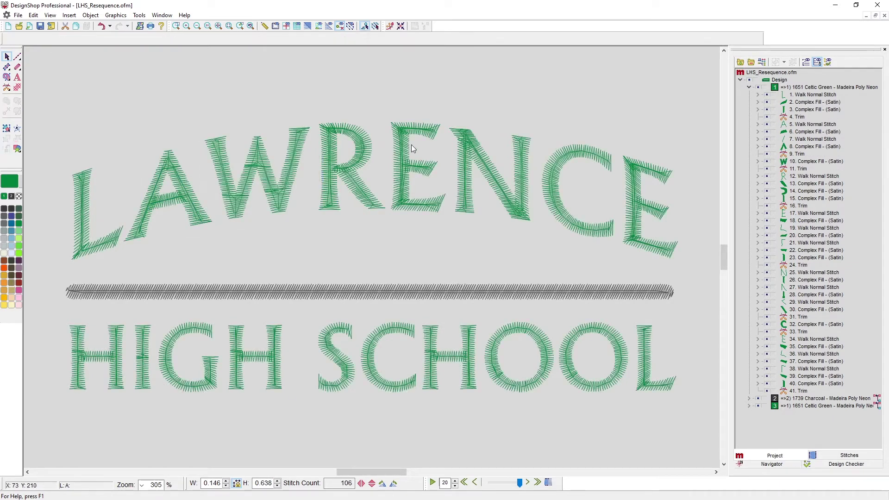
{"action": "left_click", "coordinate": [456, 144]}
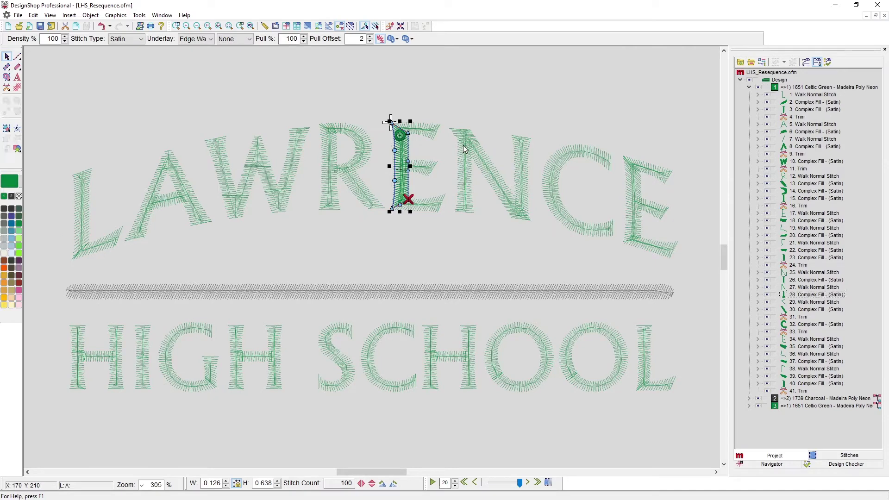
{"action": "left_click", "coordinate": [552, 178]}
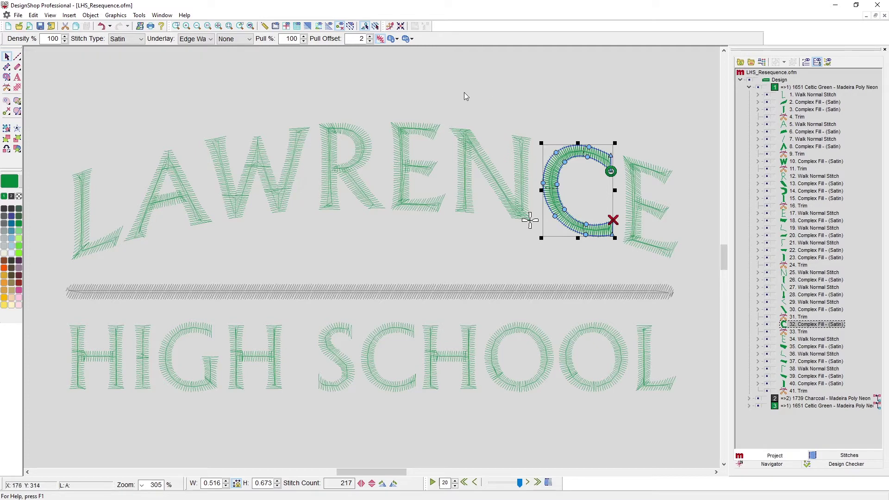
{"action": "left_click", "coordinate": [363, 150]}
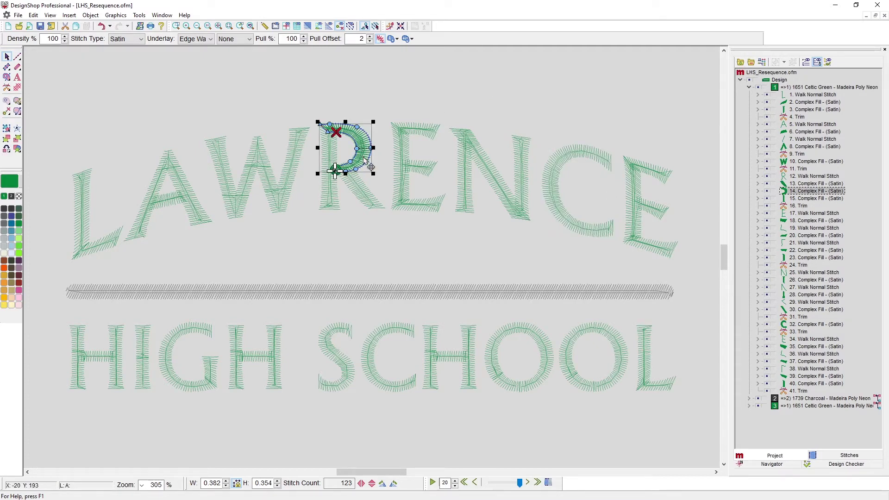
{"action": "left_click_drag", "start_coordinate": [310, 94], "coordinate": [393, 235]}
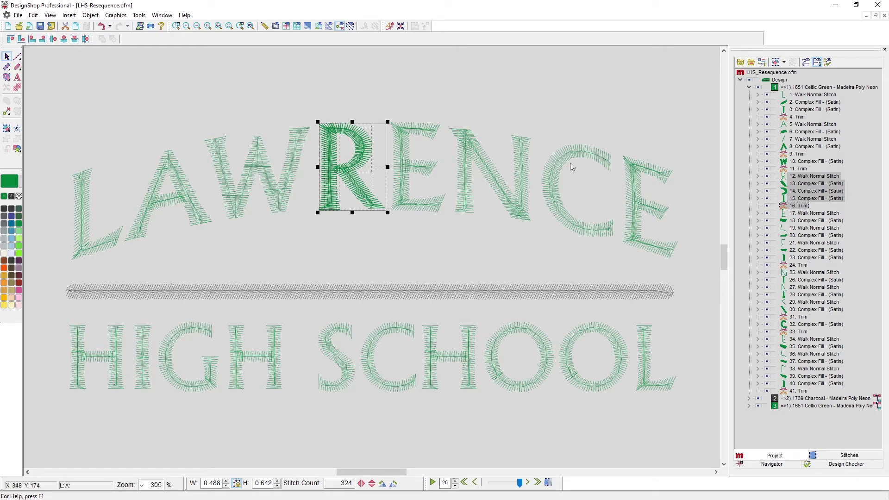
{"action": "left_click", "coordinate": [776, 63]}
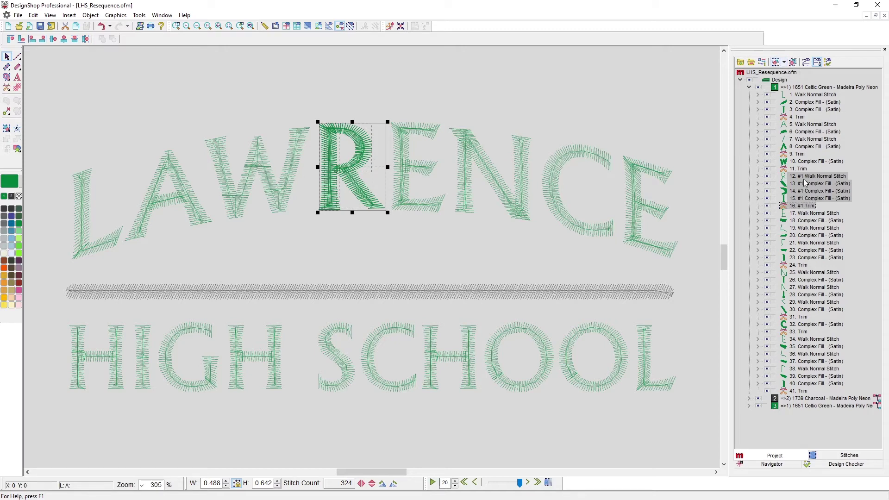
{"action": "left_click", "coordinate": [430, 259]}
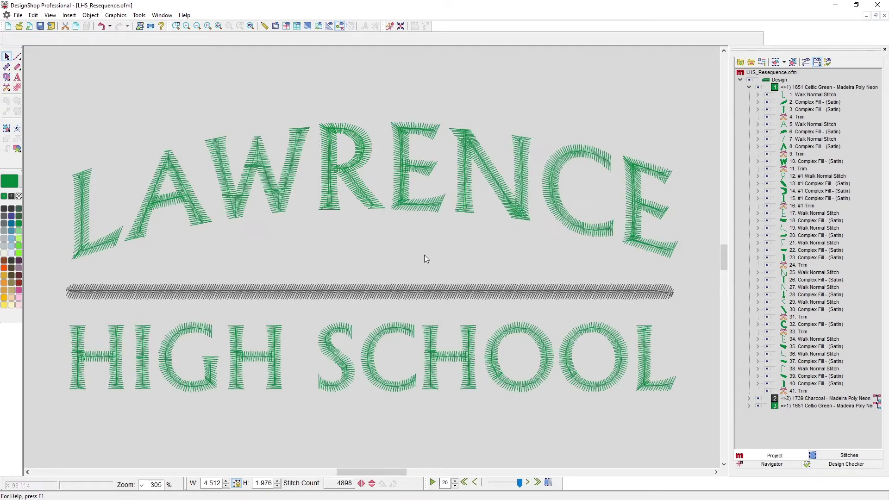
{"action": "left_click", "coordinate": [332, 197]}
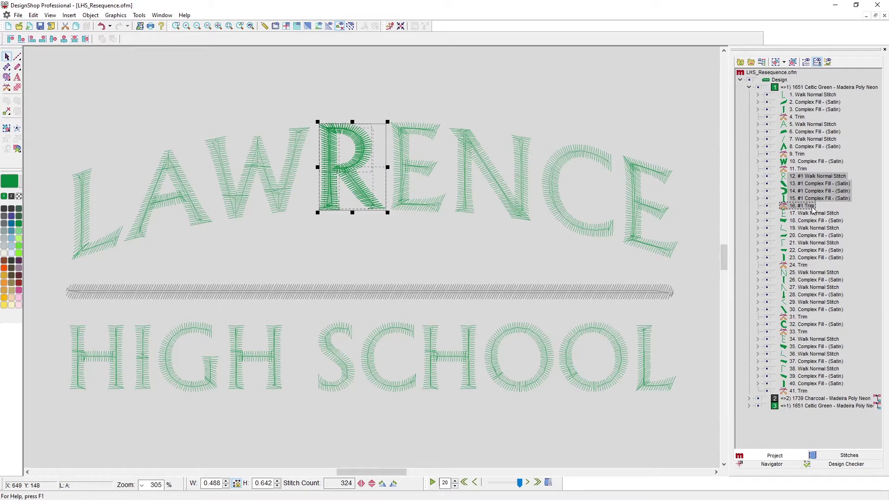
{"action": "left_click_drag", "start_coordinate": [351, 186], "coordinate": [328, 122]}
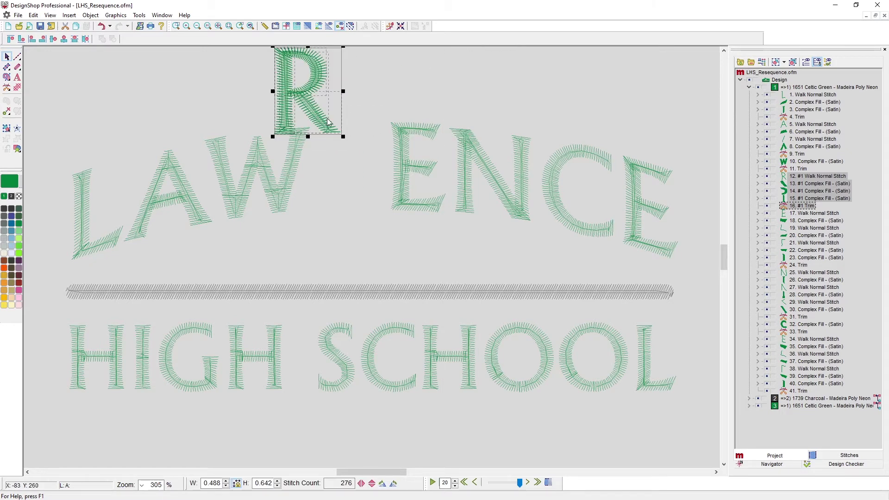
{"action": "key", "text": "ctrl+z"}
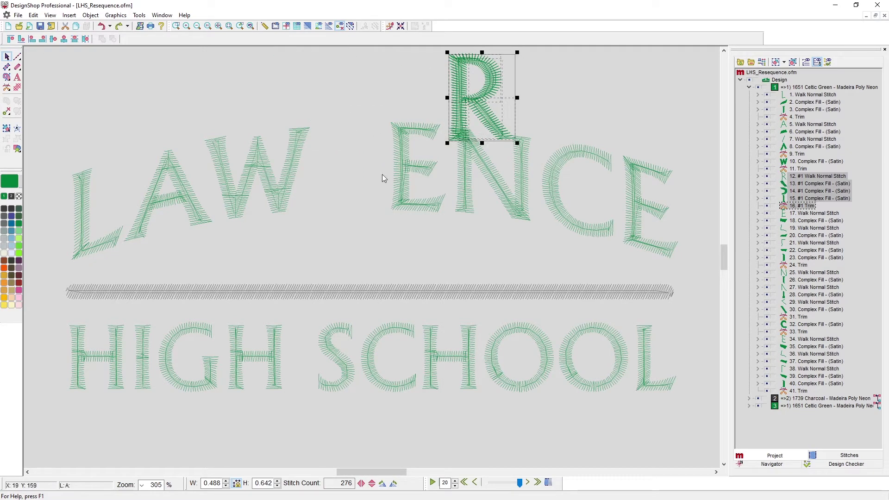
{"action": "key", "text": "ctrl+z"}
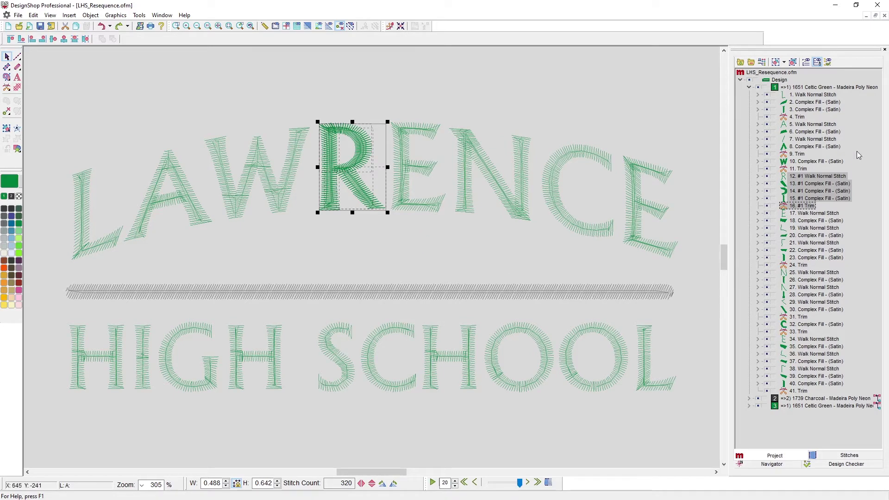
{"action": "left_click", "coordinate": [793, 64]}
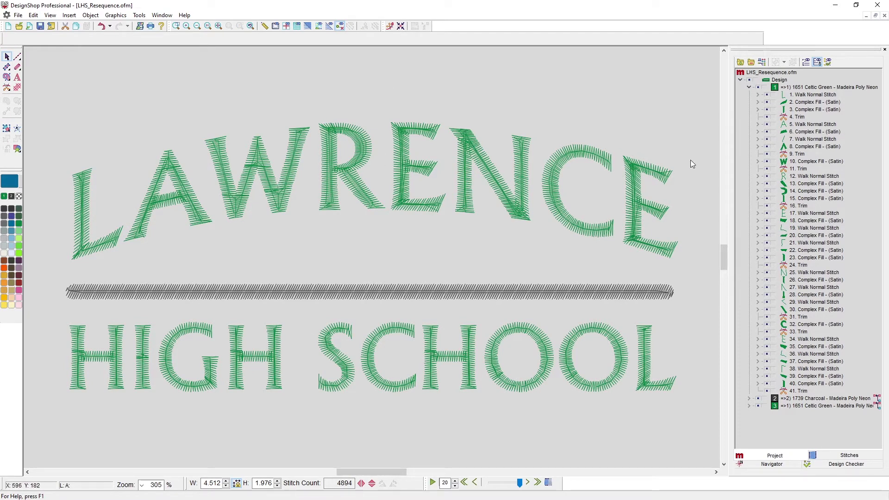
{"action": "left_click", "coordinate": [362, 190]}
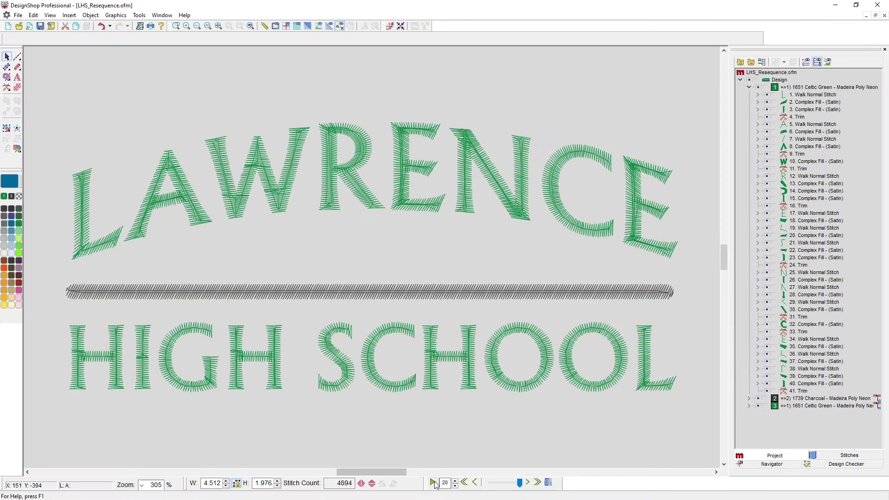
{"action": "left_click", "coordinate": [434, 483]}
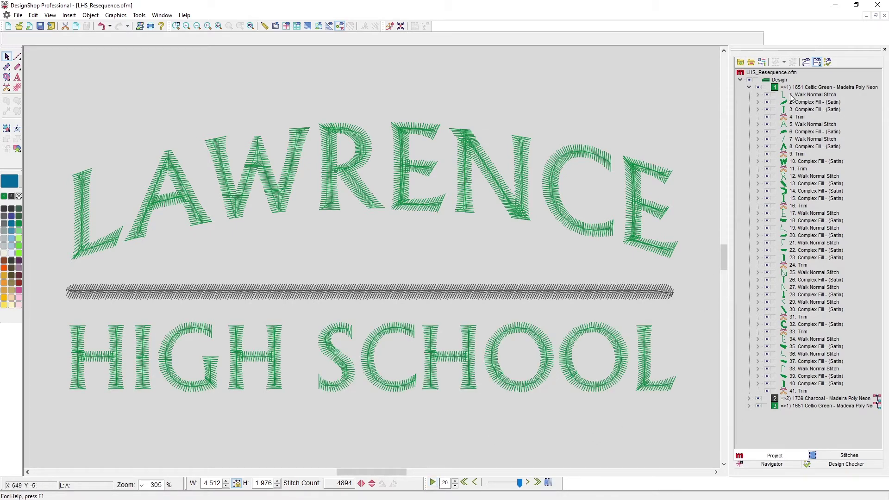
- Move the HIGH SCHOOL Celtic Green block to the top of the colour sequence
{"action": "left_click", "coordinate": [749, 87]}
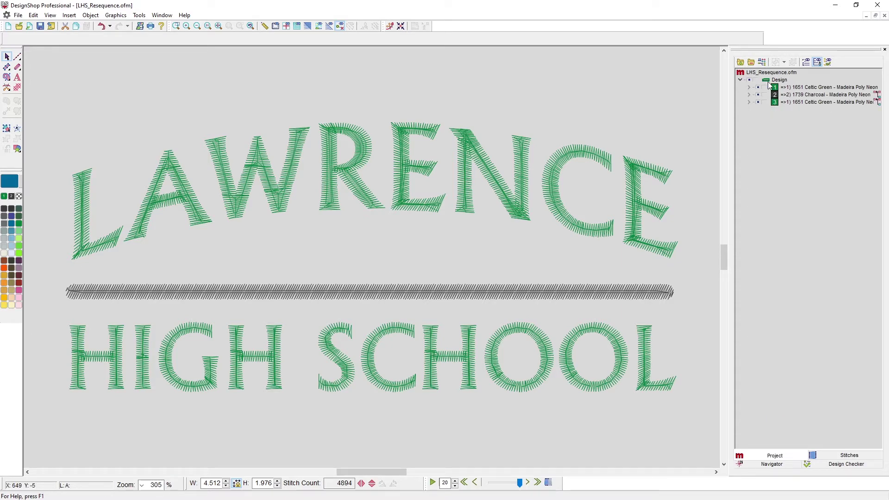
{"action": "left_click", "coordinate": [808, 103]}
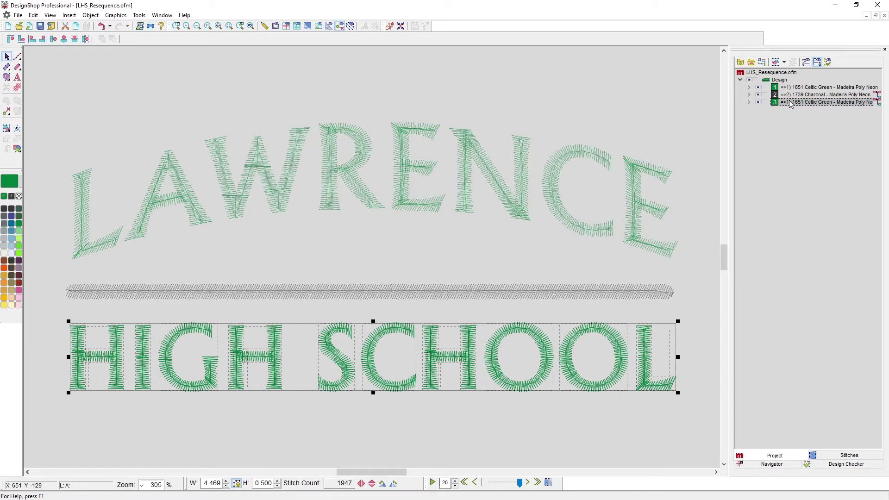
{"action": "left_click_drag", "start_coordinate": [790, 104], "coordinate": [789, 85]}
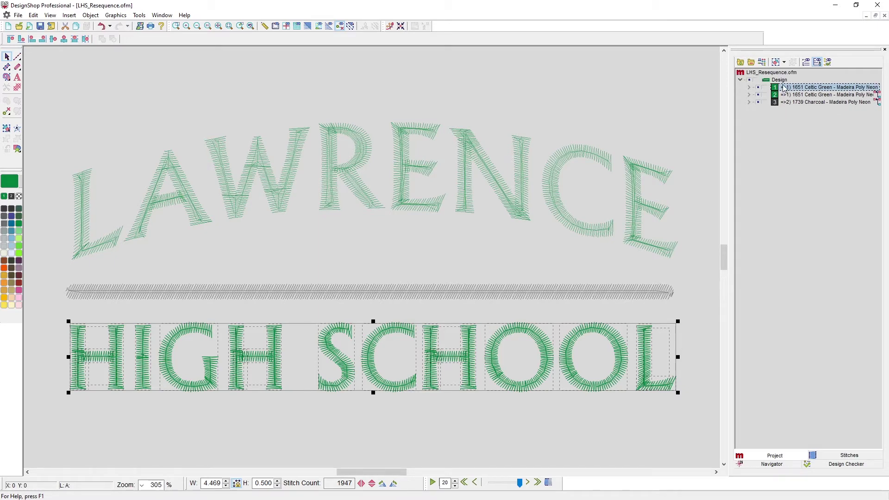
{"action": "left_click", "coordinate": [786, 95]}
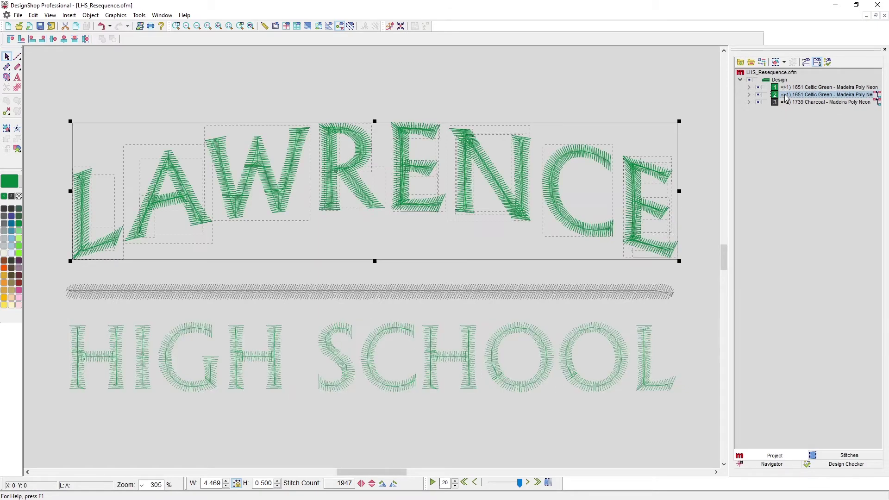
{"action": "left_click", "coordinate": [786, 102]}
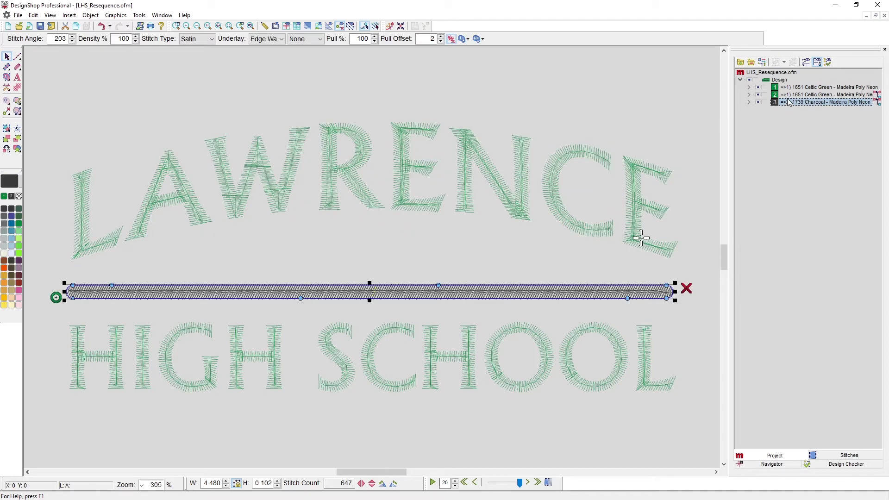
{"action": "left_click", "coordinate": [787, 88]}
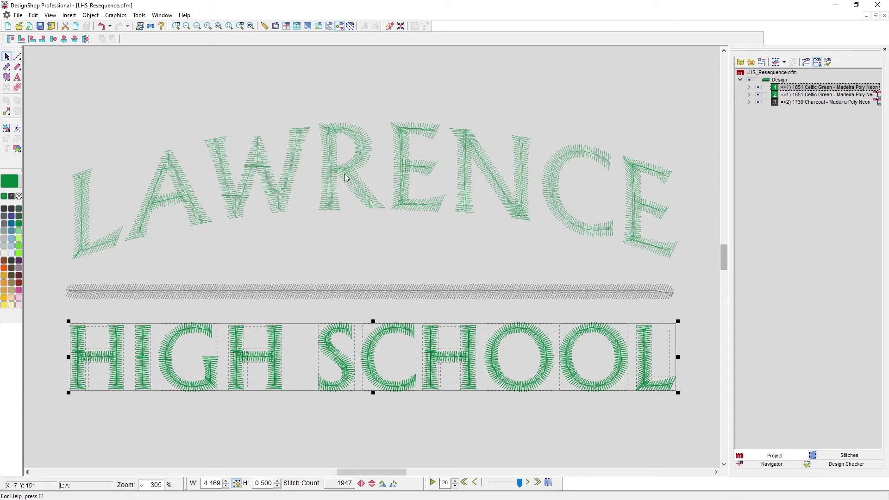
- Move the LAWRENCE block below the Charcoal divider block so it sews last
{"action": "left_click", "coordinate": [133, 90]}
{"action": "left_click_drag", "start_coordinate": [44, 73], "coordinate": [687, 280]}
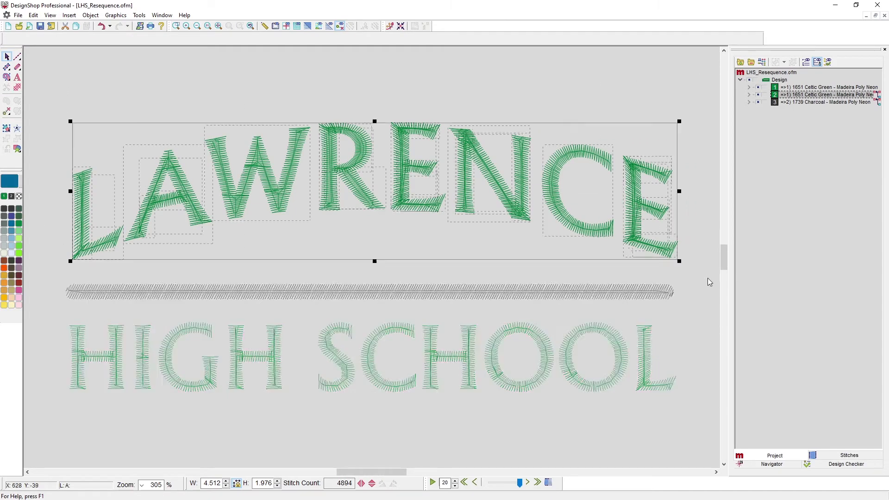
{"action": "left_click", "coordinate": [798, 88]}
{"action": "left_click", "coordinate": [800, 96]}
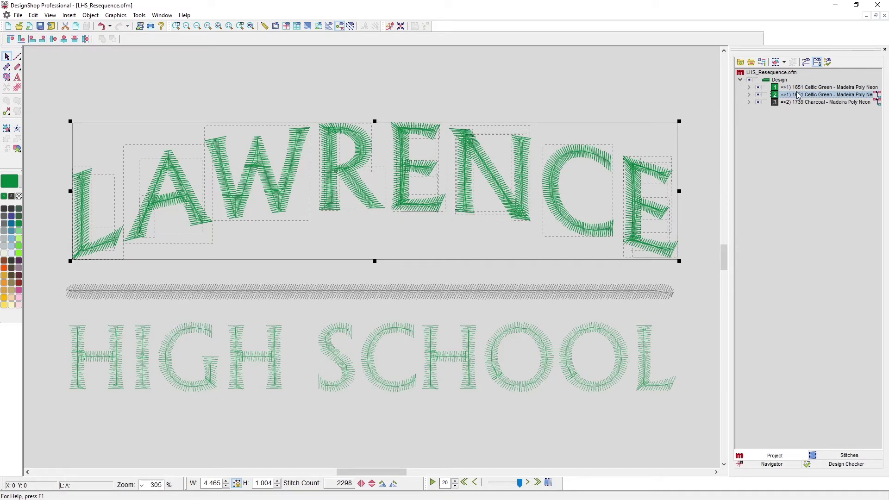
{"action": "left_click_drag", "start_coordinate": [797, 96], "coordinate": [797, 103]}
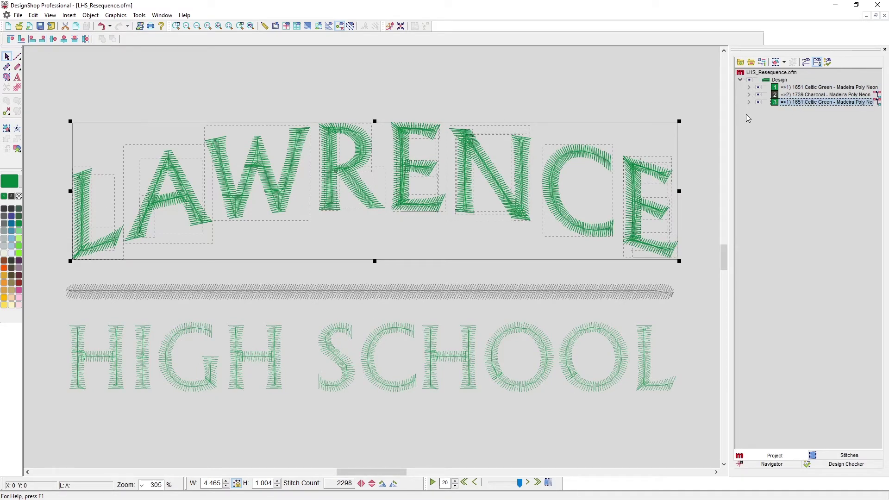
{"action": "left_click", "coordinate": [610, 105]}
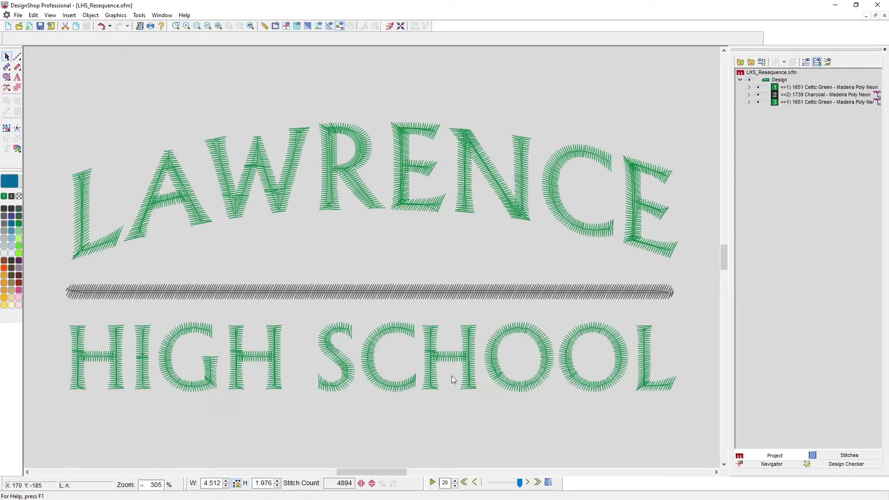
- Play back the stitch-out to confirm the new sewing order
{"action": "left_click", "coordinate": [432, 483]}
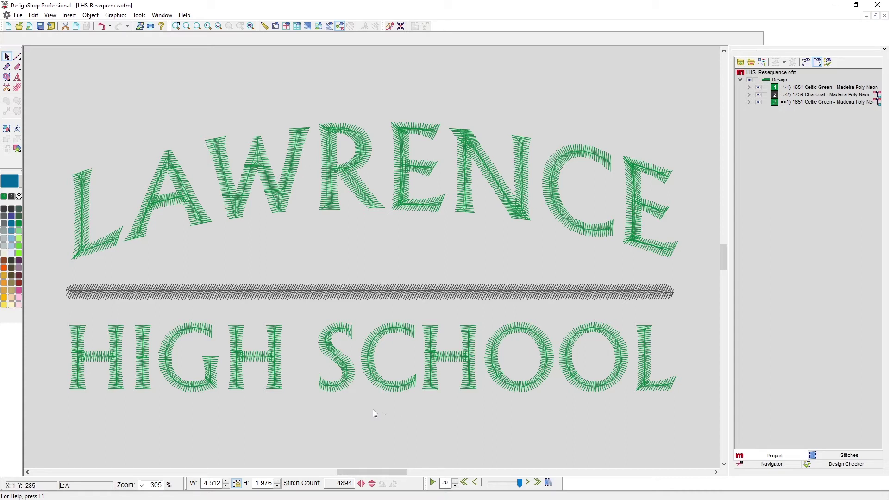
- Show red crosshair lines marking the design centre
{"action": "left_click", "coordinate": [287, 28]}
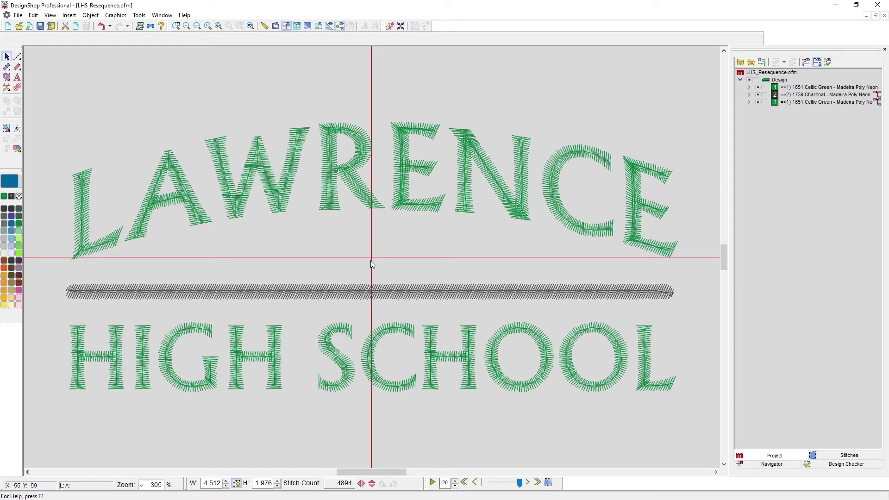
- Expand the HIGH SCHOOL block and group each H's objects into one unit
{"action": "left_click", "coordinate": [750, 88]}
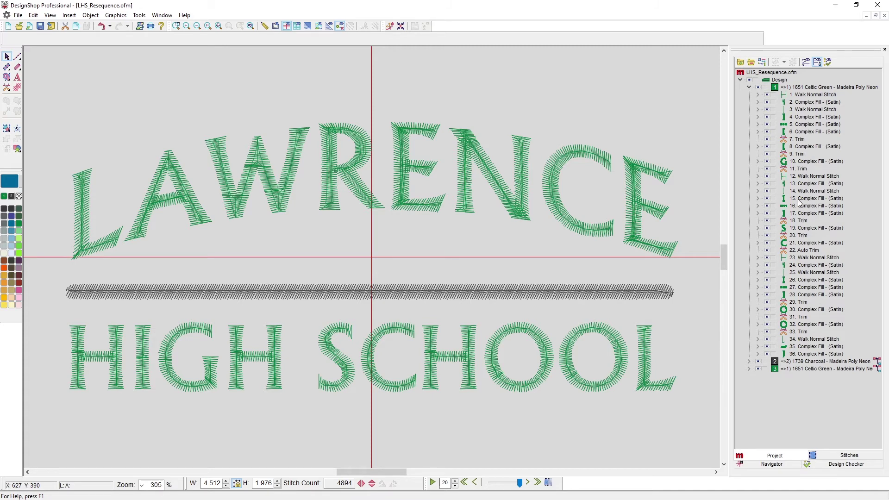
{"action": "left_click_drag", "start_coordinate": [299, 313], "coordinate": [218, 415]}
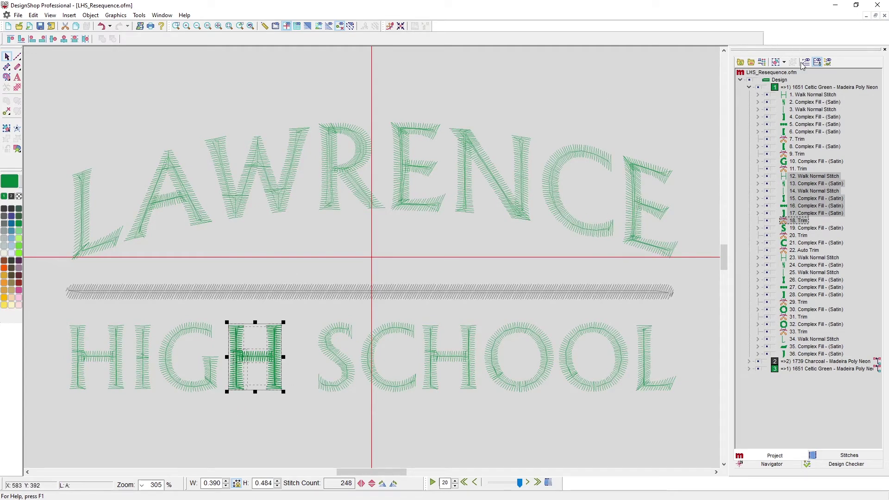
{"action": "left_click", "coordinate": [775, 63]}
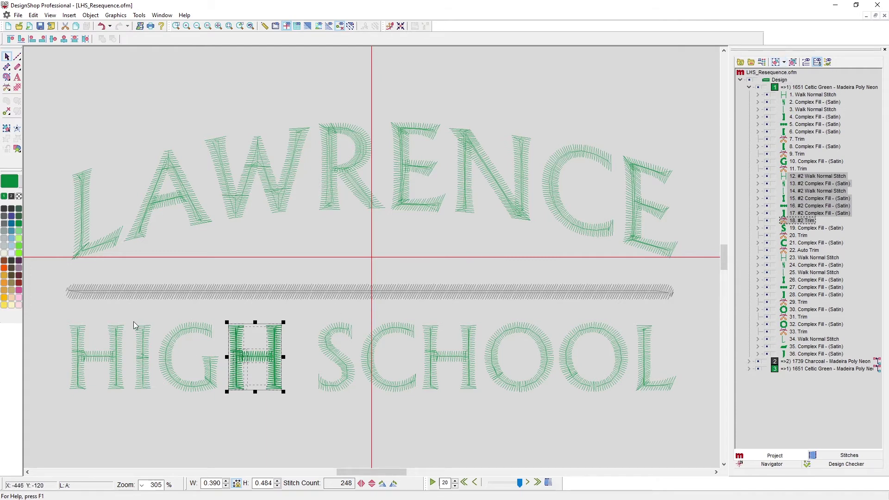
{"action": "left_click_drag", "start_coordinate": [130, 313], "coordinate": [46, 430]}
{"action": "left_click", "coordinate": [777, 63]}
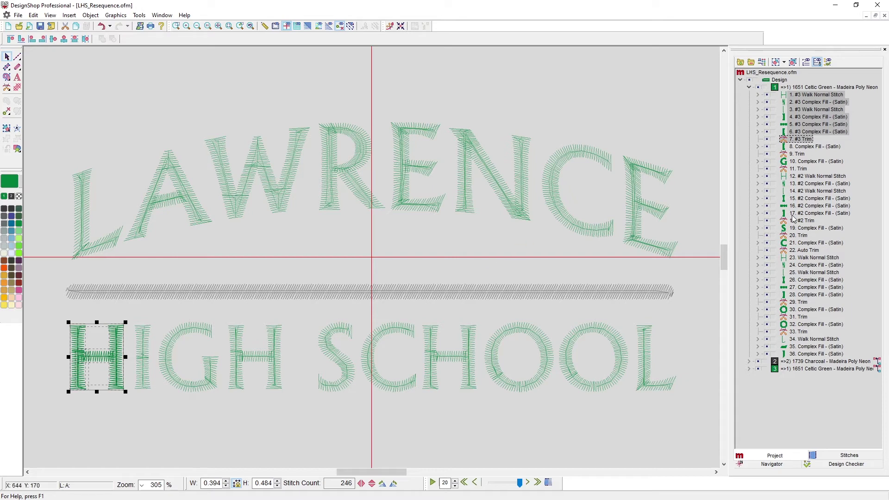
- Move the second H to sew first, with the G and its trim right after it
{"action": "left_click", "coordinate": [274, 357]}
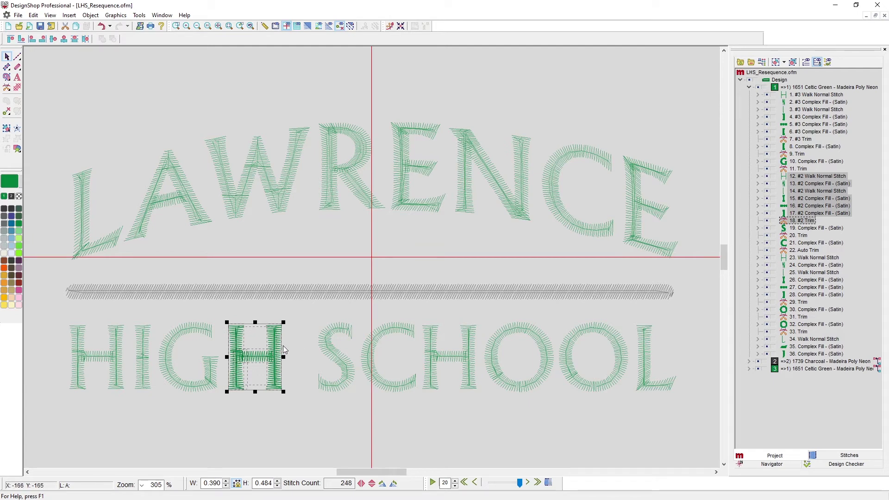
{"action": "left_click_drag", "start_coordinate": [807, 222], "coordinate": [802, 89]}
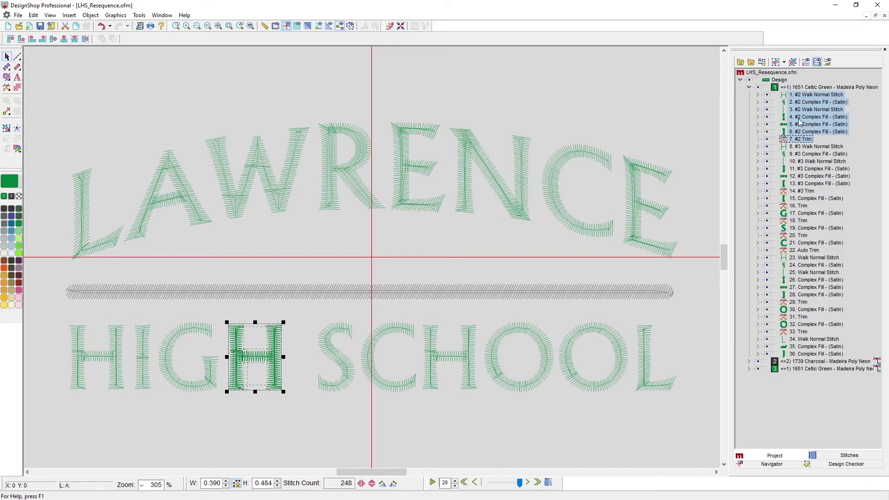
{"action": "left_click", "coordinate": [801, 214]}
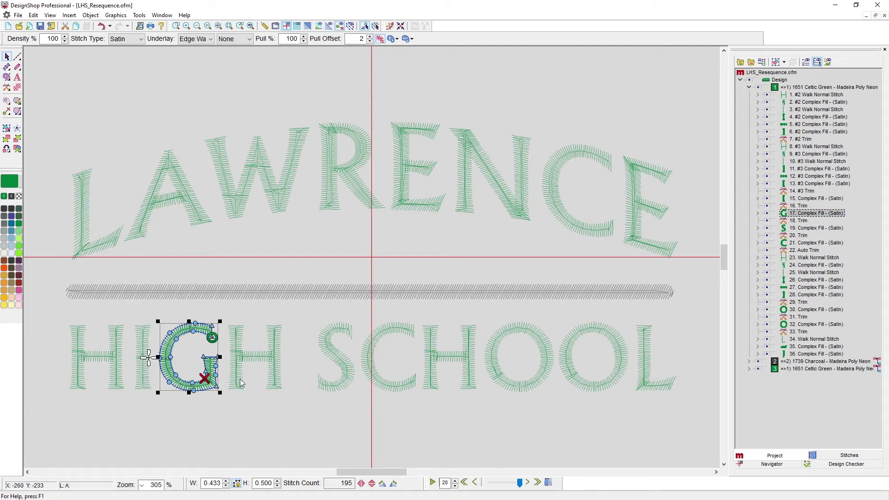
{"action": "left_click", "coordinate": [800, 222]}
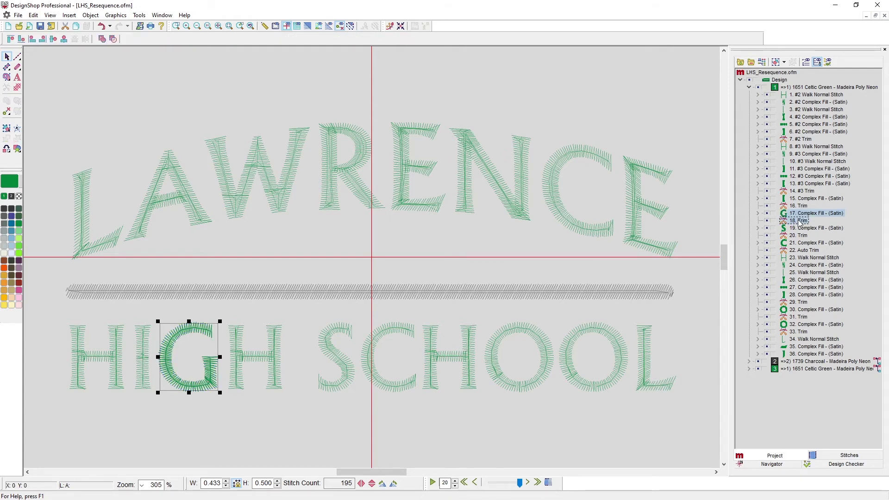
{"action": "left_click_drag", "start_coordinate": [800, 222], "coordinate": [806, 139]}
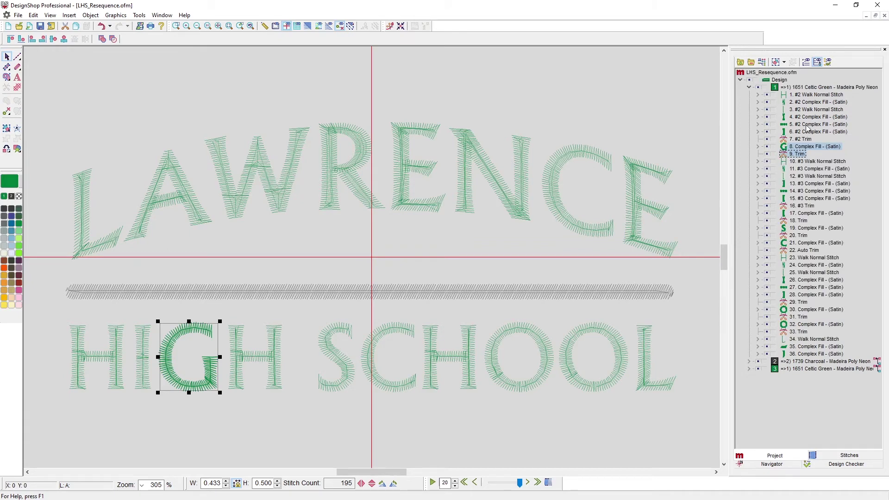
- Move the I after the G and verify the order: second H, G, I, first H, S
{"action": "left_click", "coordinate": [806, 124]}
{"action": "left_click", "coordinate": [806, 145]}
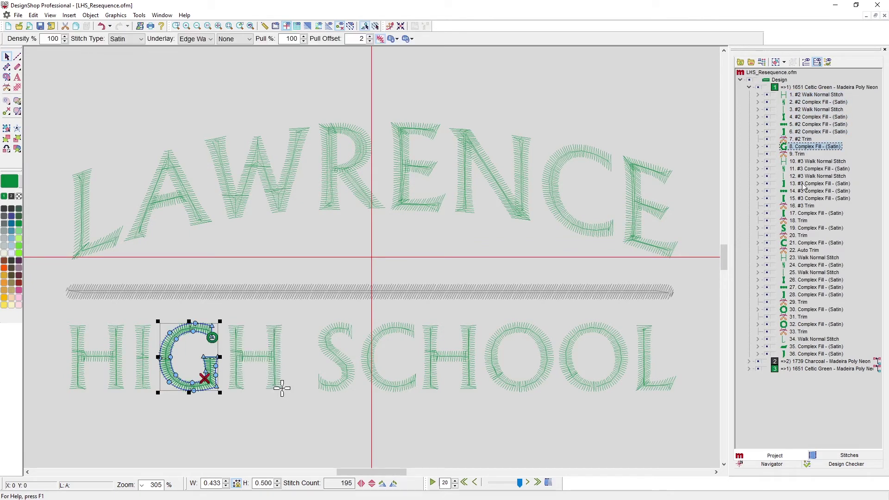
{"action": "left_click", "coordinate": [797, 214]}
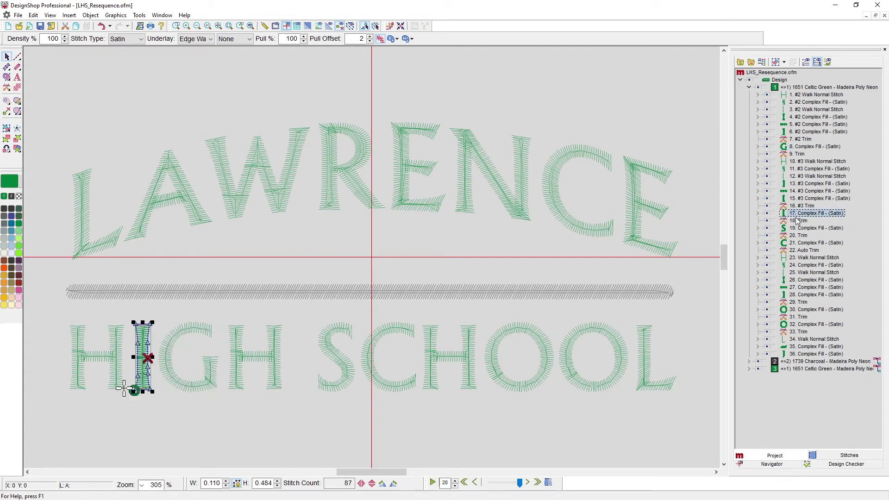
{"action": "left_click_drag", "start_coordinate": [797, 224], "coordinate": [803, 156]}
{"action": "left_click", "coordinate": [808, 102]}
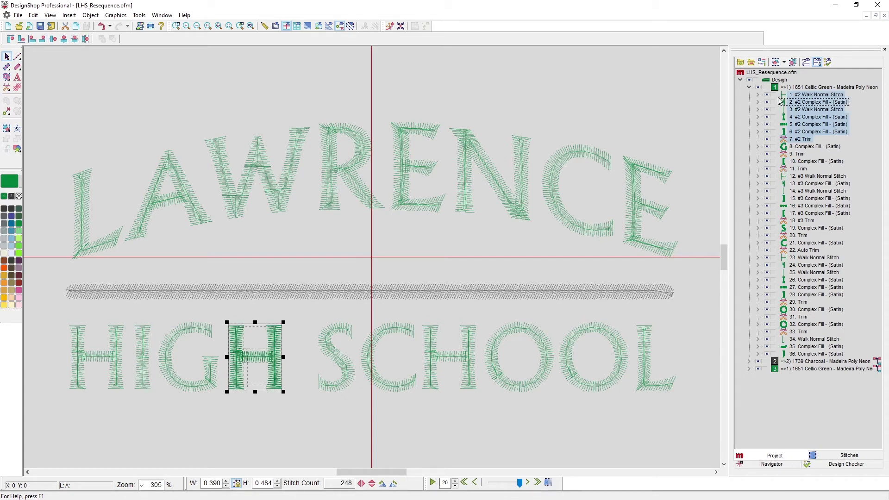
{"action": "left_click", "coordinate": [801, 147]}
{"action": "left_click", "coordinate": [802, 161]}
{"action": "left_click", "coordinate": [806, 184]}
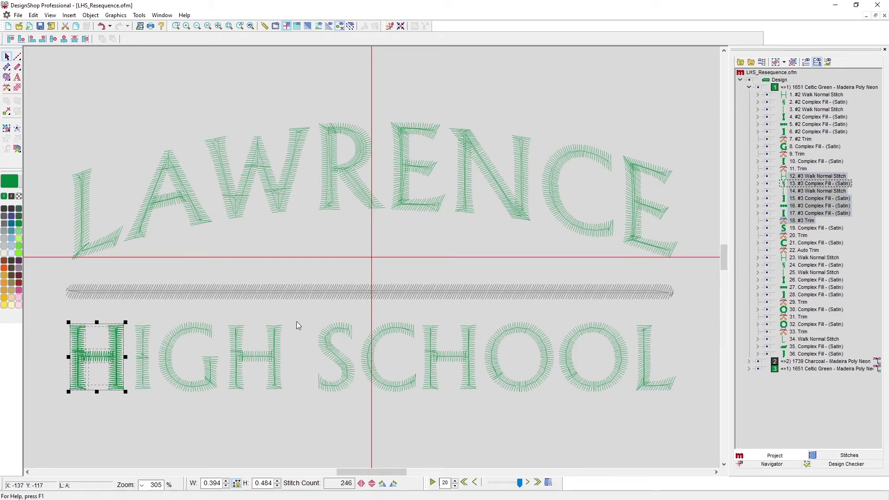
{"action": "left_click", "coordinate": [806, 229]}
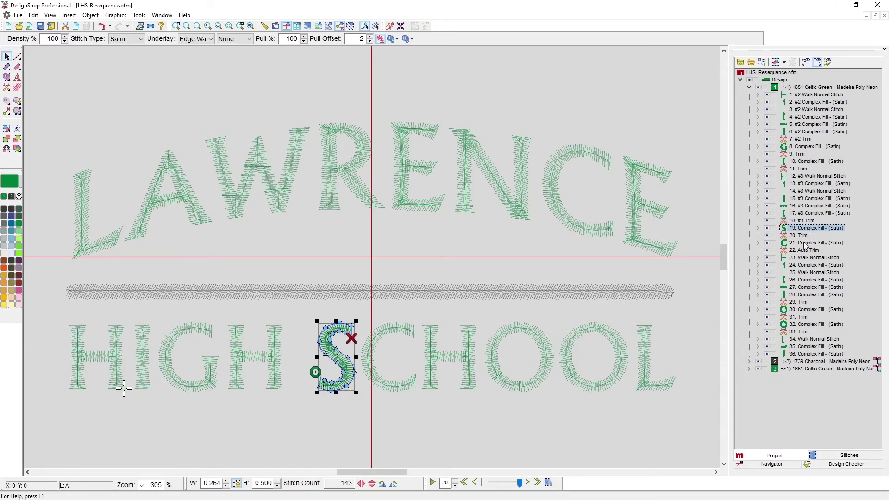
{"action": "left_click", "coordinate": [804, 243]}
{"action": "left_click", "coordinate": [806, 258]}
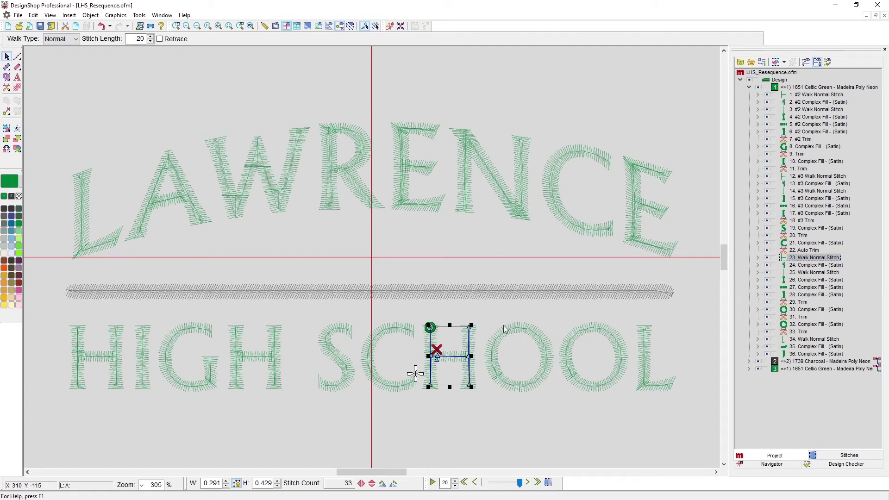
{"action": "left_click", "coordinate": [808, 309]}
{"action": "left_click", "coordinate": [808, 324]}
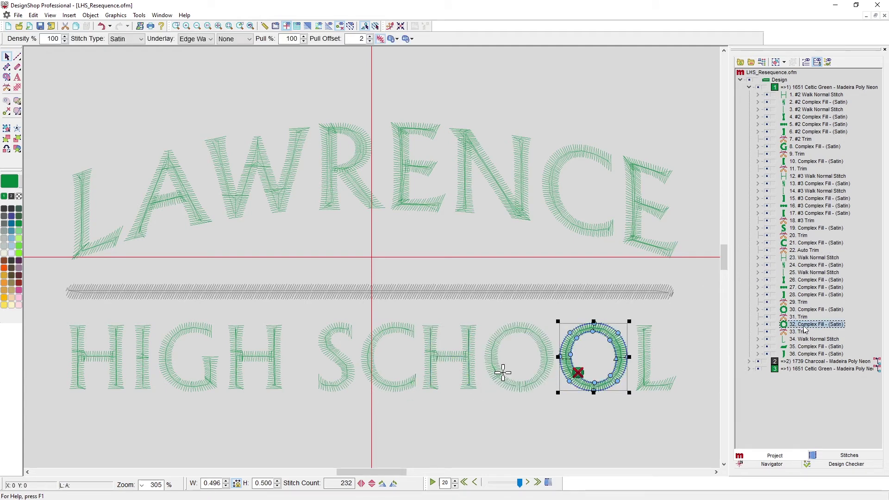
{"action": "left_click", "coordinate": [807, 347]}
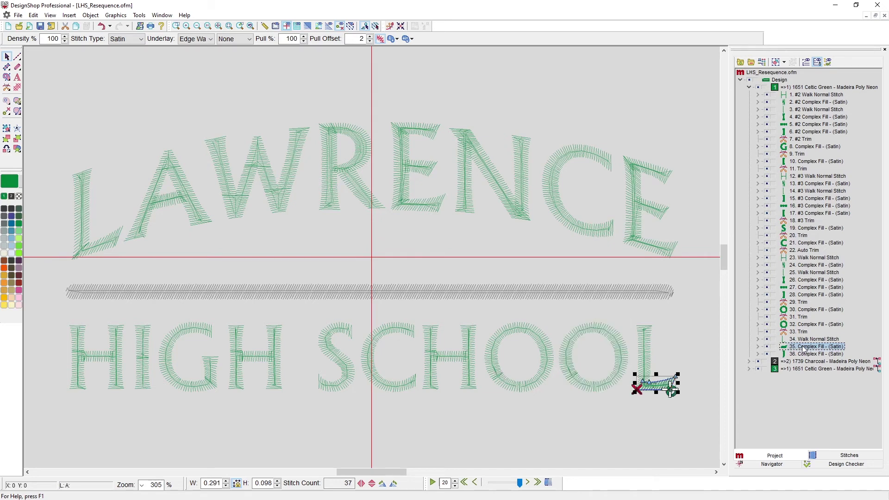
{"action": "left_click", "coordinate": [601, 426]}
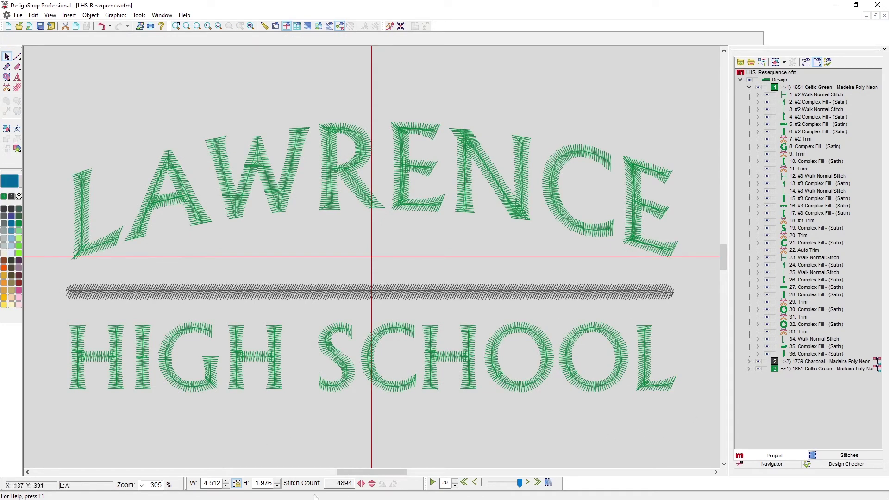
{"action": "left_click", "coordinate": [433, 483]}
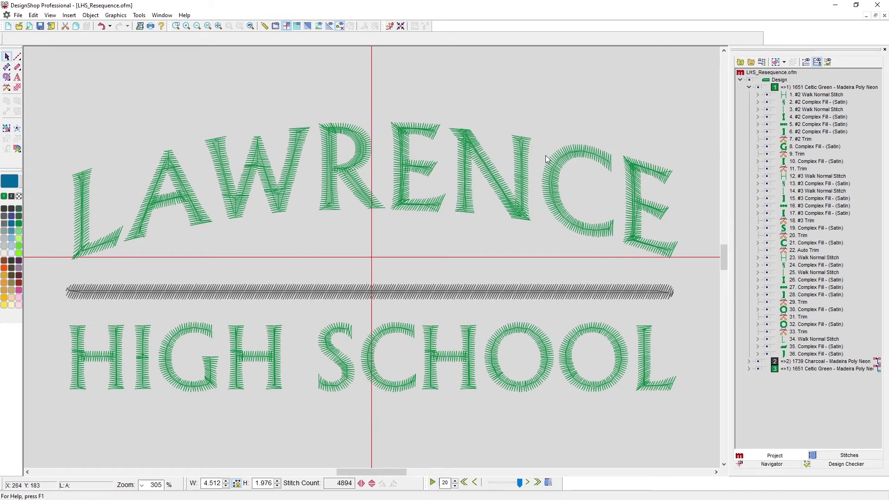
- Expand the charcoal group to check its single bar fill, then marquee-select the R
{"action": "left_click", "coordinate": [749, 362]}
{"action": "left_click", "coordinate": [798, 369]}
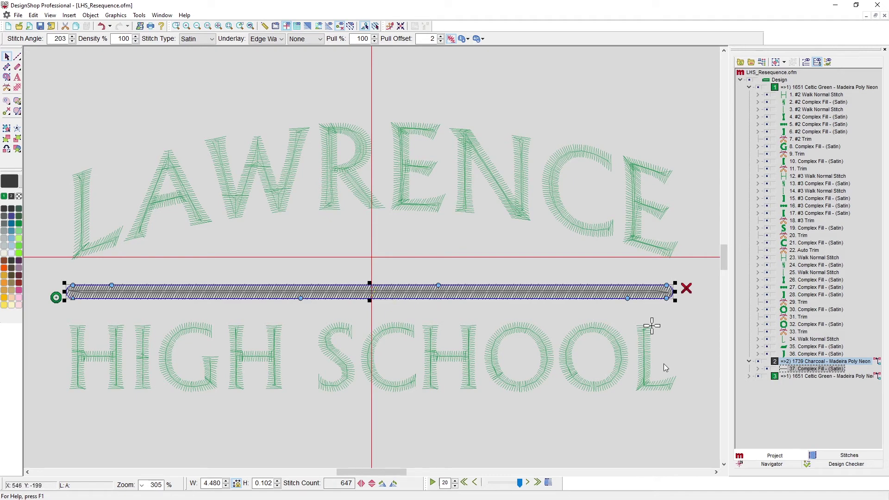
{"action": "left_click", "coordinate": [316, 90]}
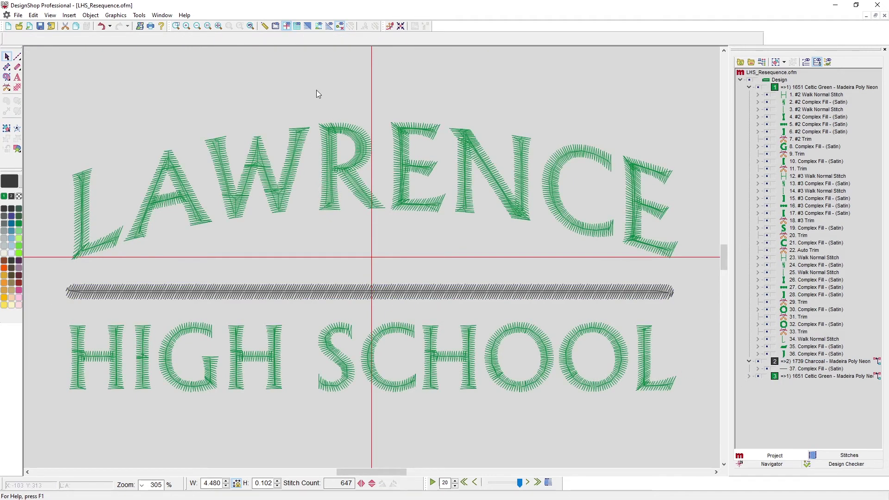
{"action": "left_click_drag", "start_coordinate": [306, 83], "coordinate": [393, 249]}
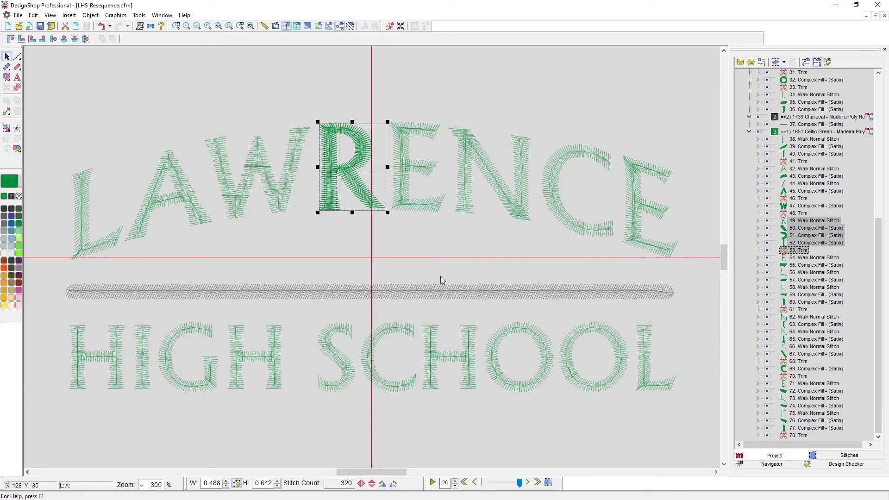
- Reorder the last green block so the R sews first, then the W, then the A
{"action": "left_click_drag", "start_coordinate": [803, 242], "coordinate": [801, 139]}
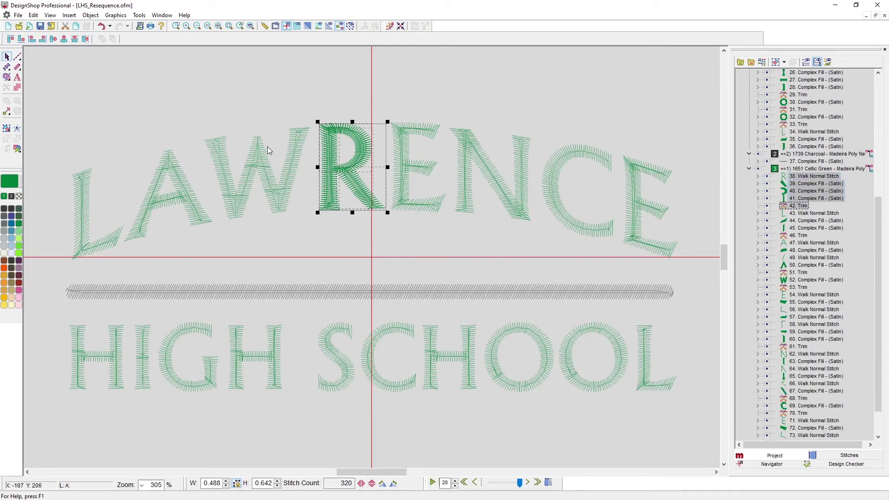
{"action": "left_click_drag", "start_coordinate": [180, 116], "coordinate": [329, 247]}
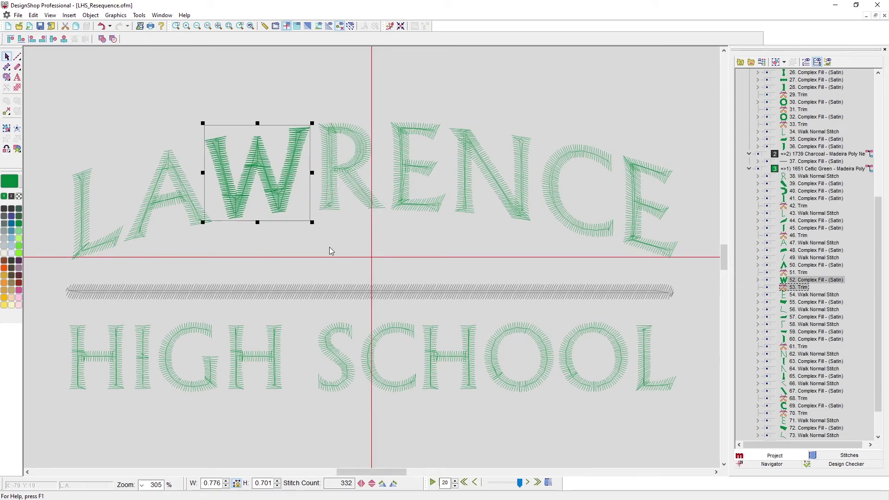
{"action": "left_click_drag", "start_coordinate": [806, 288], "coordinate": [800, 209]}
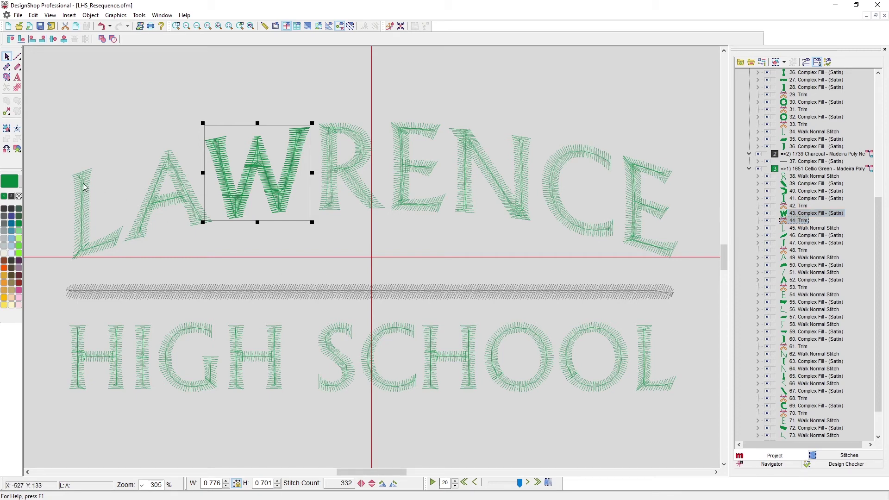
{"action": "left_click_drag", "start_coordinate": [108, 121], "coordinate": [221, 256]}
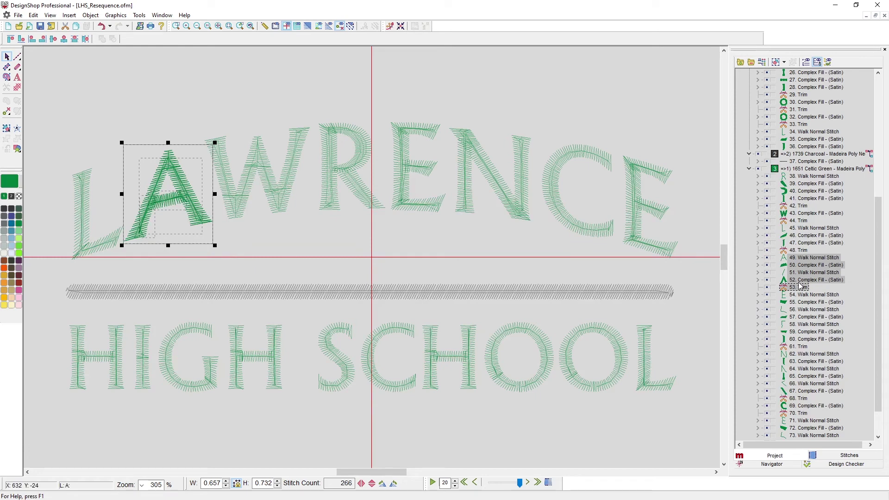
{"action": "left_click_drag", "start_coordinate": [799, 286], "coordinate": [803, 220]}
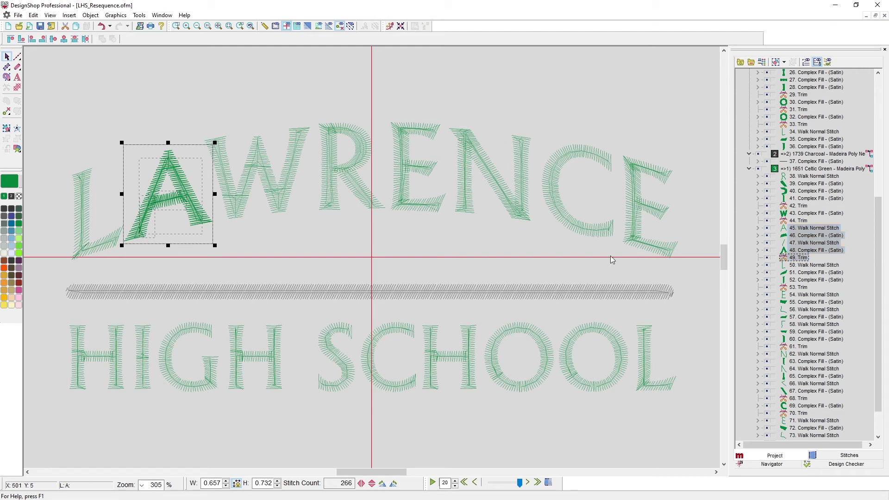
{"action": "left_click", "coordinate": [530, 101]}
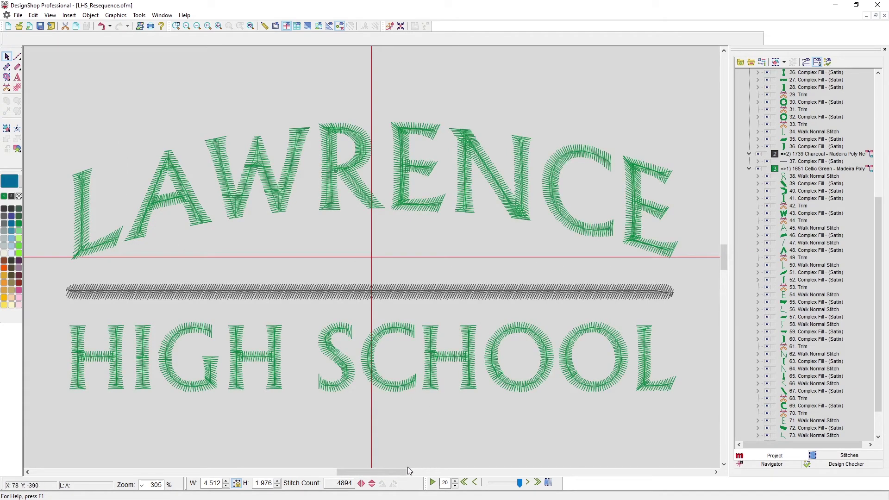
- Replay the stitch-out with Slow Redraw to check the new LAWRENCE order
{"action": "left_click", "coordinate": [434, 484]}
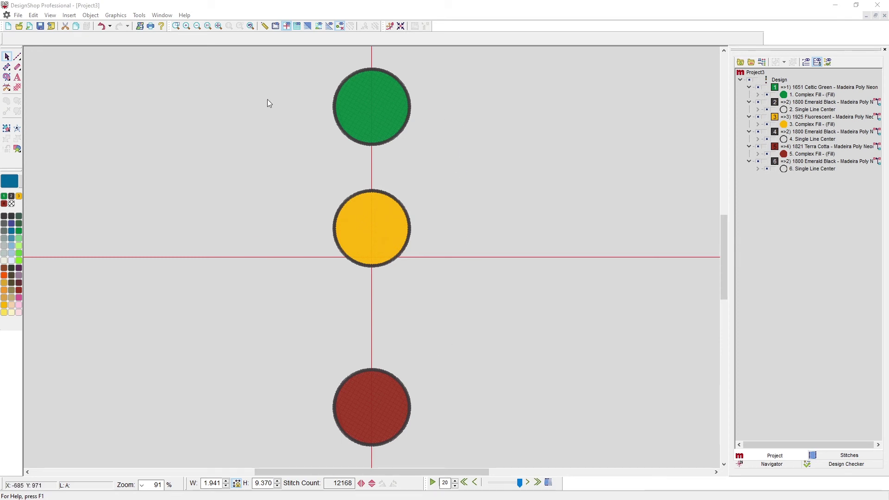
- Try spacing the three circles evenly vertically, then undo because outlines split from fills
{"action": "left_click_drag", "start_coordinate": [296, 58], "coordinate": [465, 457]}
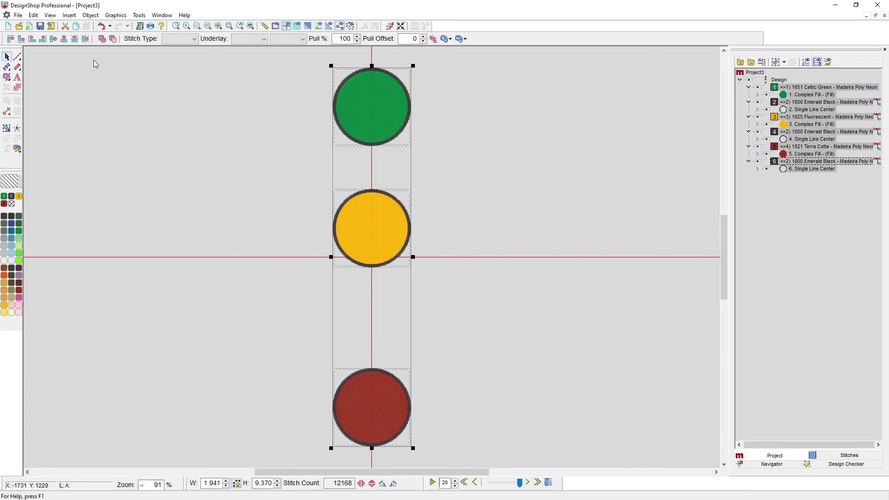
{"action": "left_click", "coordinate": [74, 40]}
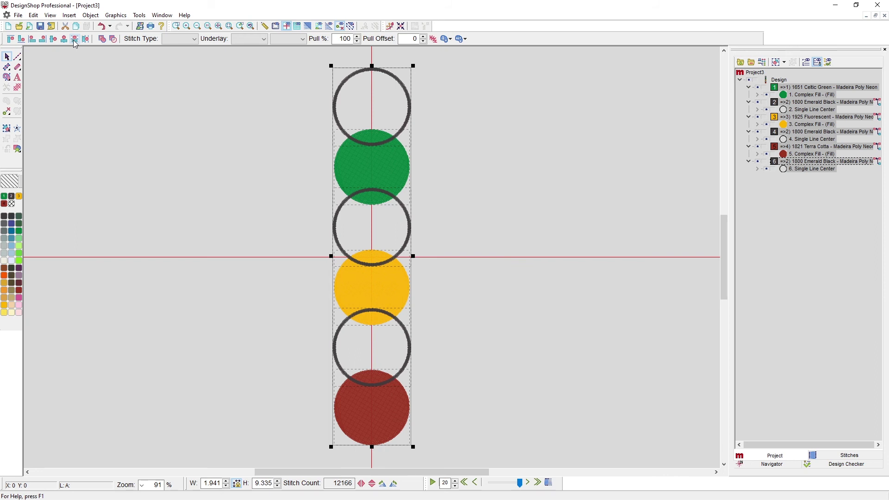
{"action": "key", "text": "ctrl+z"}
{"action": "left_click", "coordinate": [602, 163]}
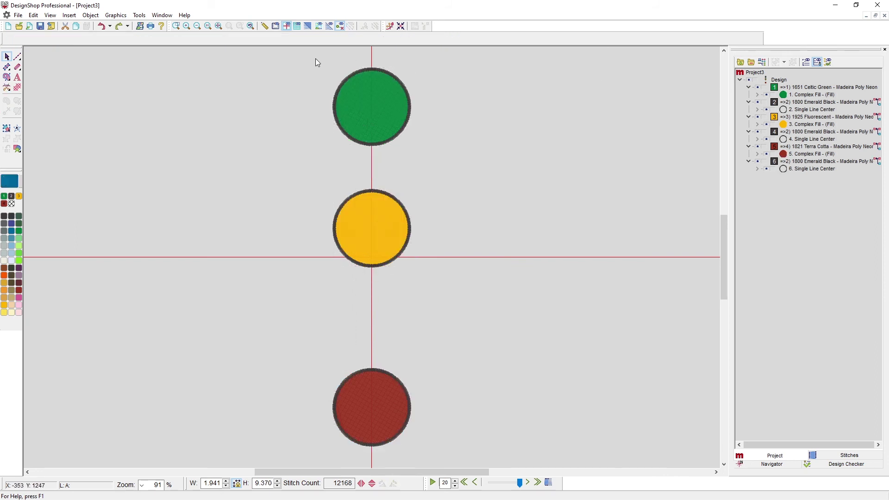
- Group the fill and outline of the green, yellow and red circles separately
{"action": "left_click_drag", "start_coordinate": [315, 58], "coordinate": [436, 166]}
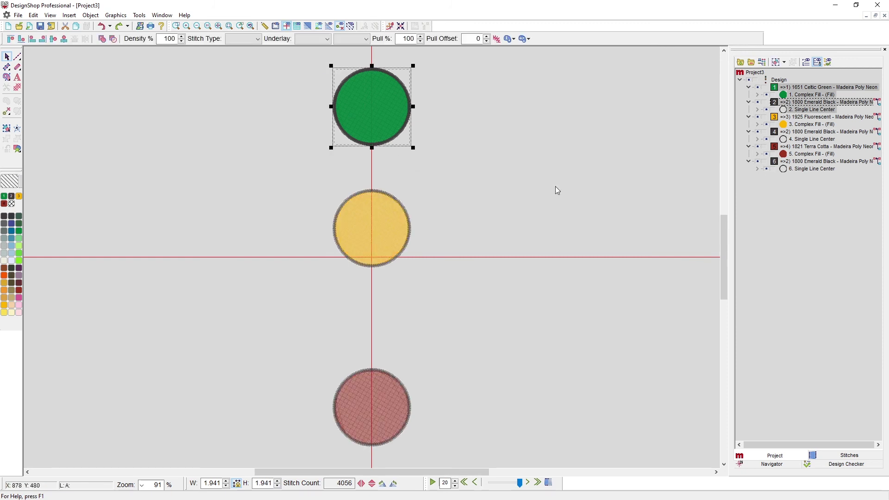
{"action": "left_click", "coordinate": [778, 62]}
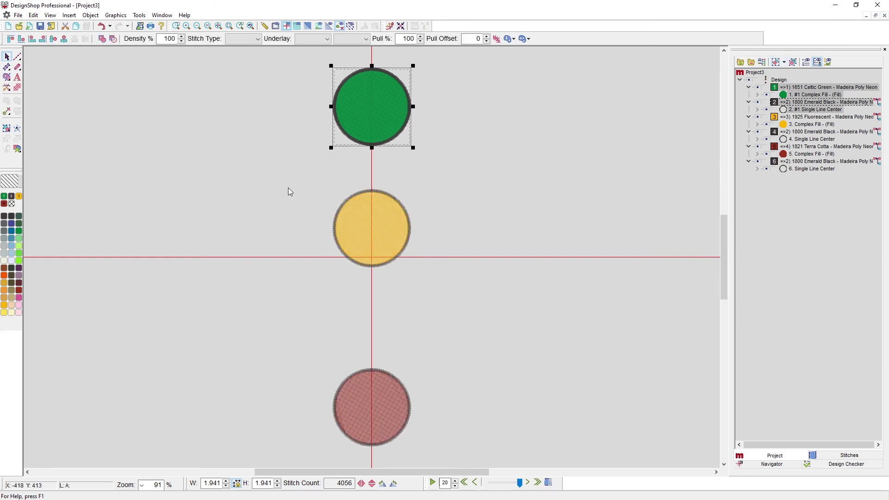
{"action": "left_click_drag", "start_coordinate": [279, 159], "coordinate": [449, 313]}
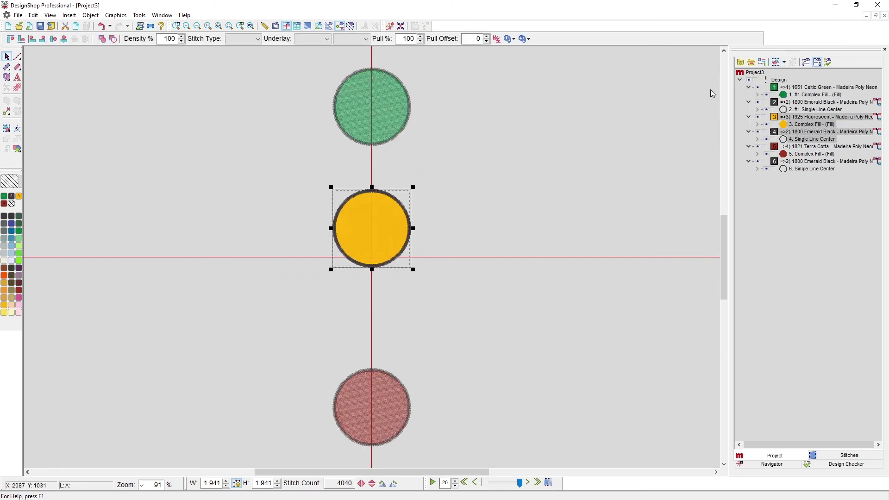
{"action": "left_click", "coordinate": [780, 65]}
{"action": "left_click_drag", "start_coordinate": [304, 338], "coordinate": [435, 450]}
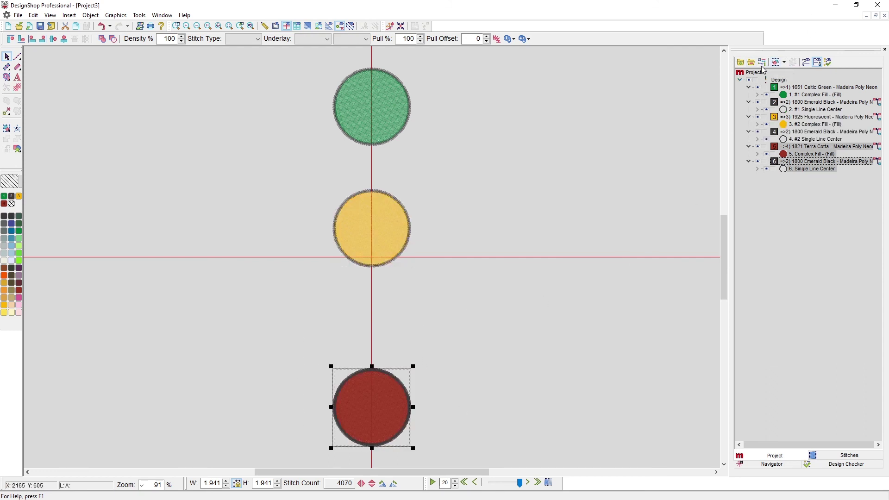
{"action": "left_click", "coordinate": [779, 62]}
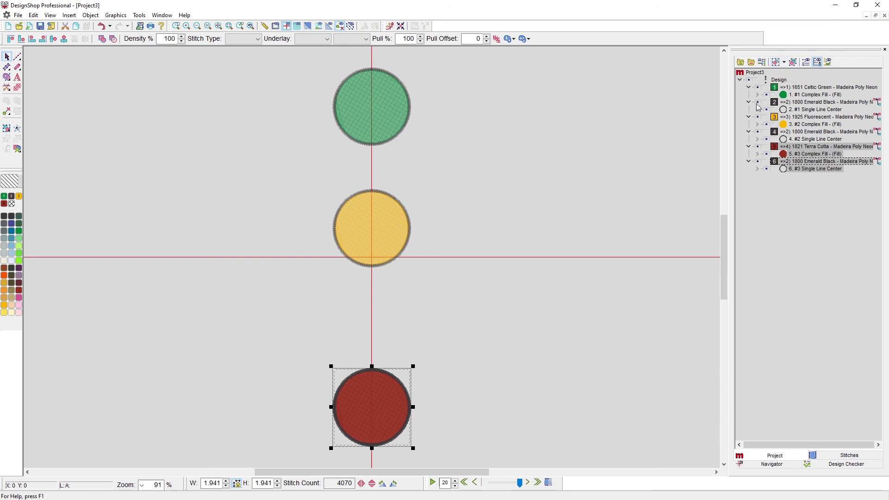
{"action": "left_click", "coordinate": [572, 209]}
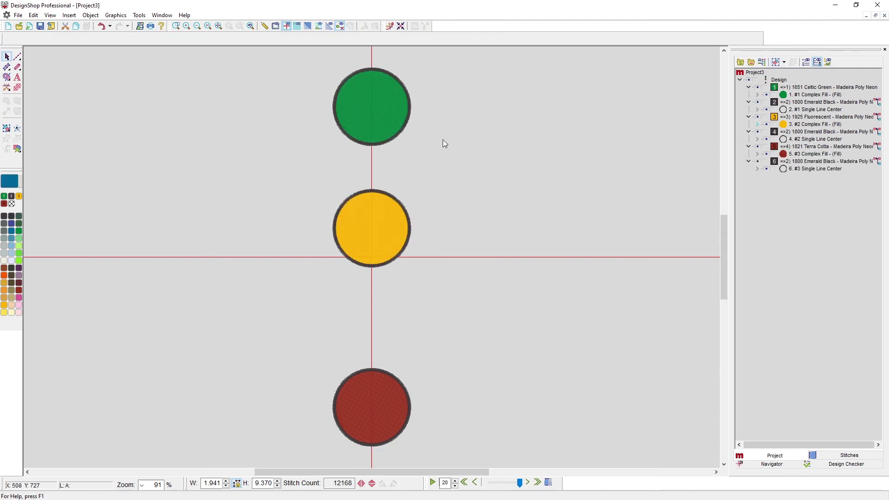
- Confirm each circle selects as one group, then space all three evenly vertically
{"action": "left_click", "coordinate": [383, 120]}
{"action": "left_click", "coordinate": [386, 223]}
{"action": "left_click", "coordinate": [376, 387]}
{"action": "left_click", "coordinate": [257, 59]}
{"action": "left_click_drag", "start_coordinate": [285, 57], "coordinate": [507, 458]}
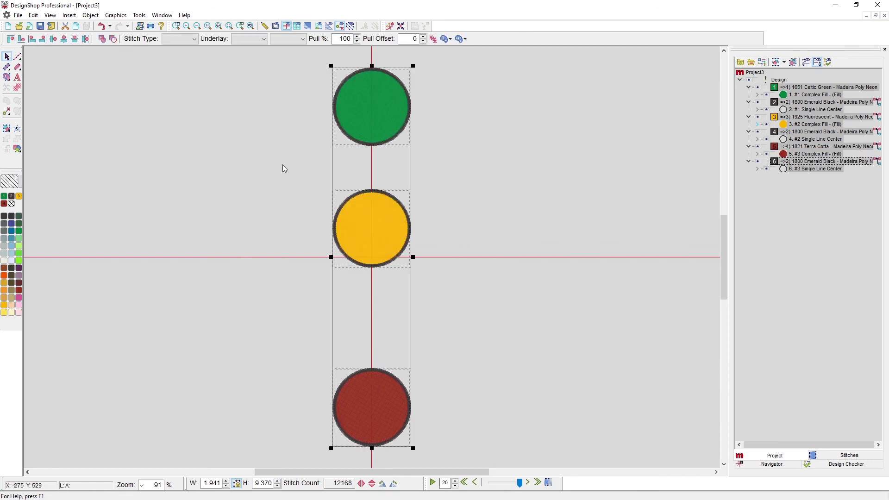
{"action": "left_click", "coordinate": [75, 40]}
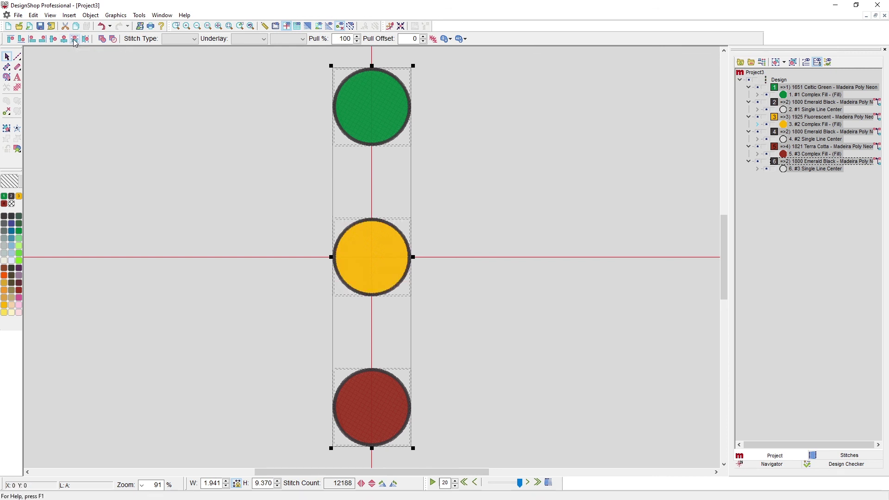